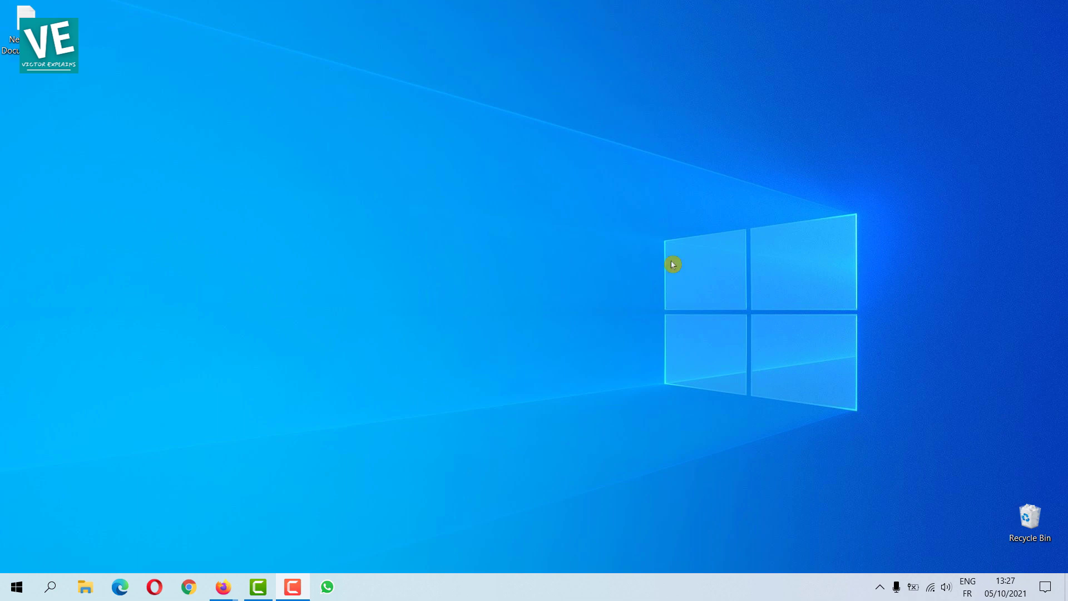
# Launch WhatsApp to reproduce the missing ffmpeg.dll error and dismiss the error message.
pyautogui.click(329, 591)
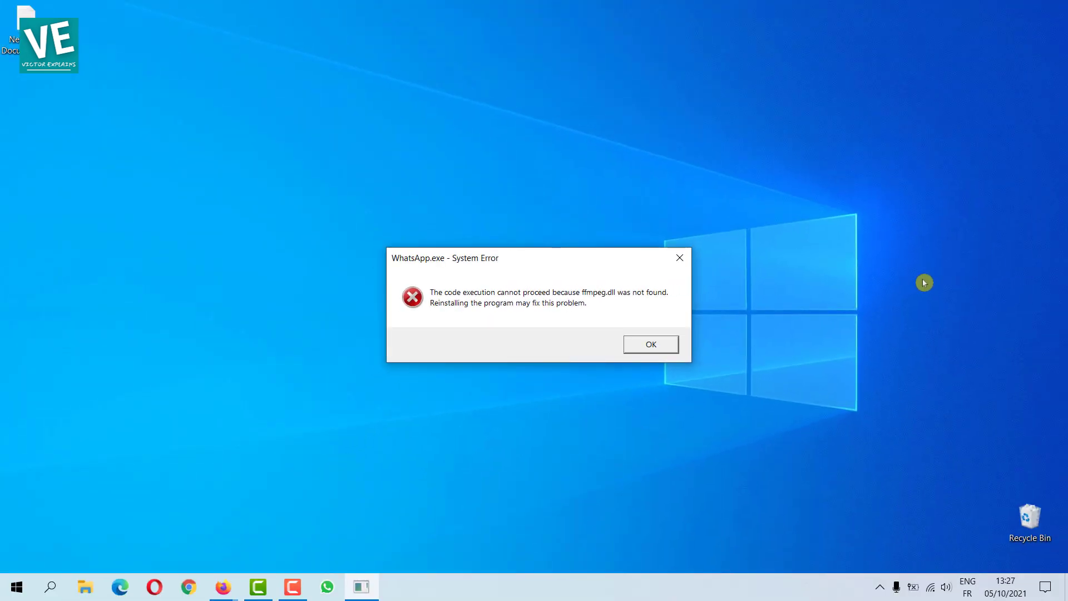
pyautogui.click(669, 351)
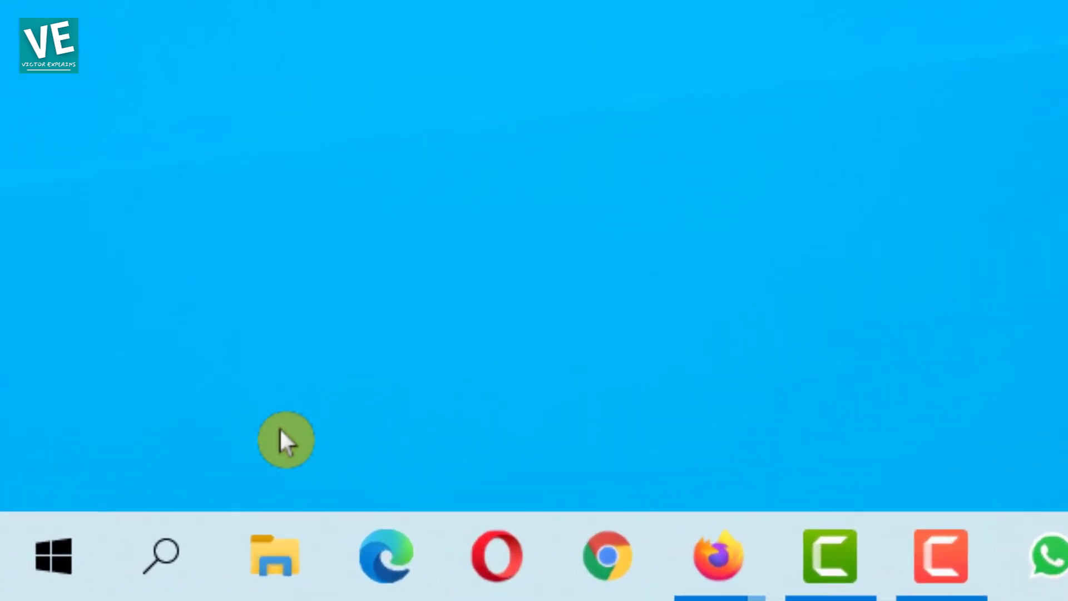
# Browse to the Users folder on Local Disk (C:) and select the user folder.
pyautogui.click(262, 557)
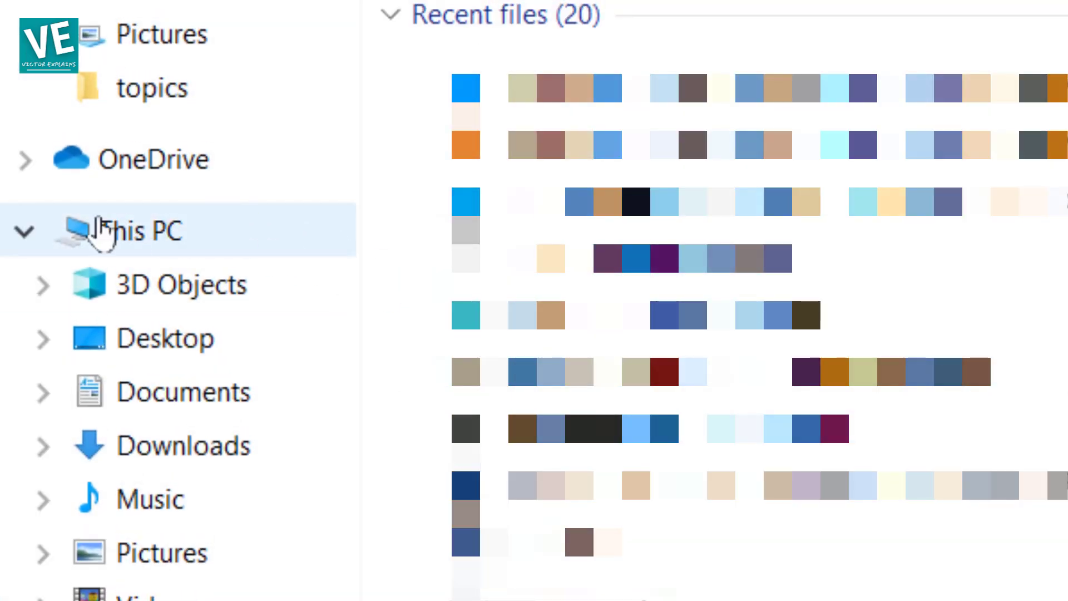
pyautogui.click(238, 232)
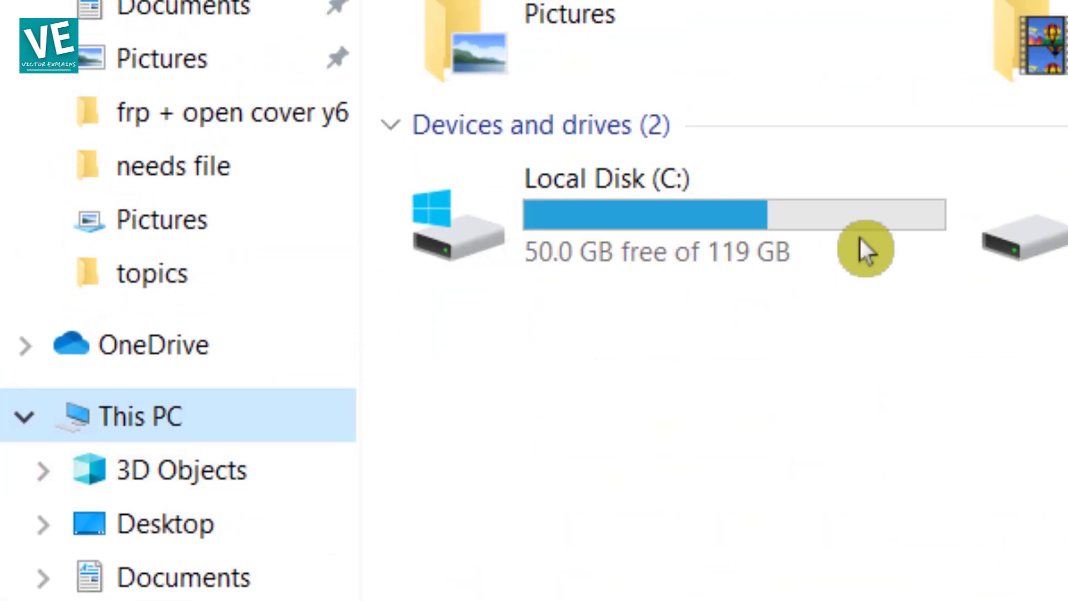
pyautogui.doubleClick(679, 220)
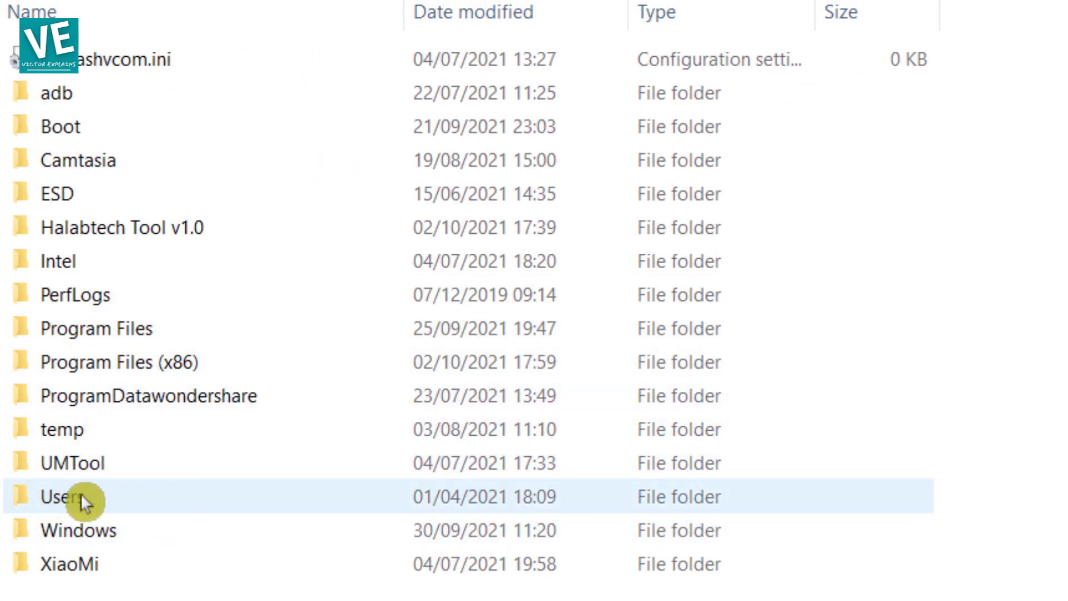
pyautogui.doubleClick(130, 493)
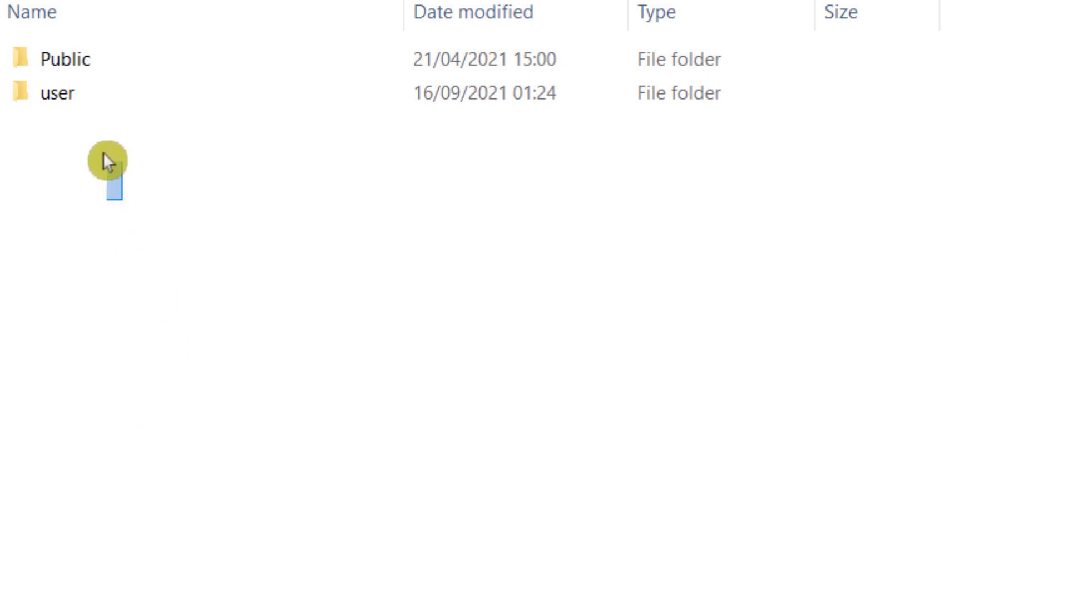
pyautogui.click(86, 93)
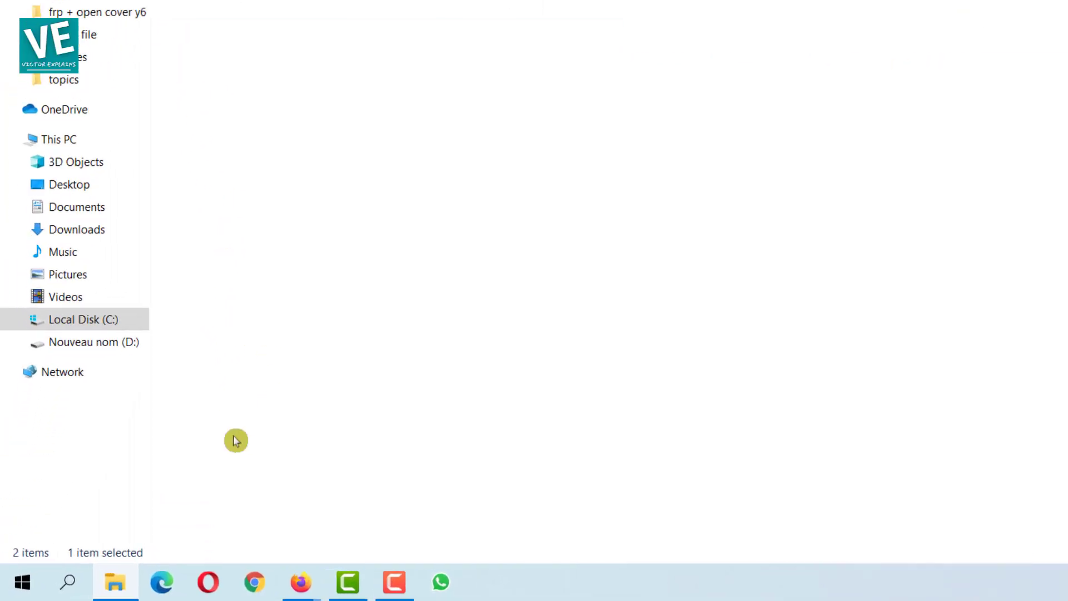
# Look up where the PC's signed-in account name is shown and return to the Users folder.
pyautogui.click(22, 582)
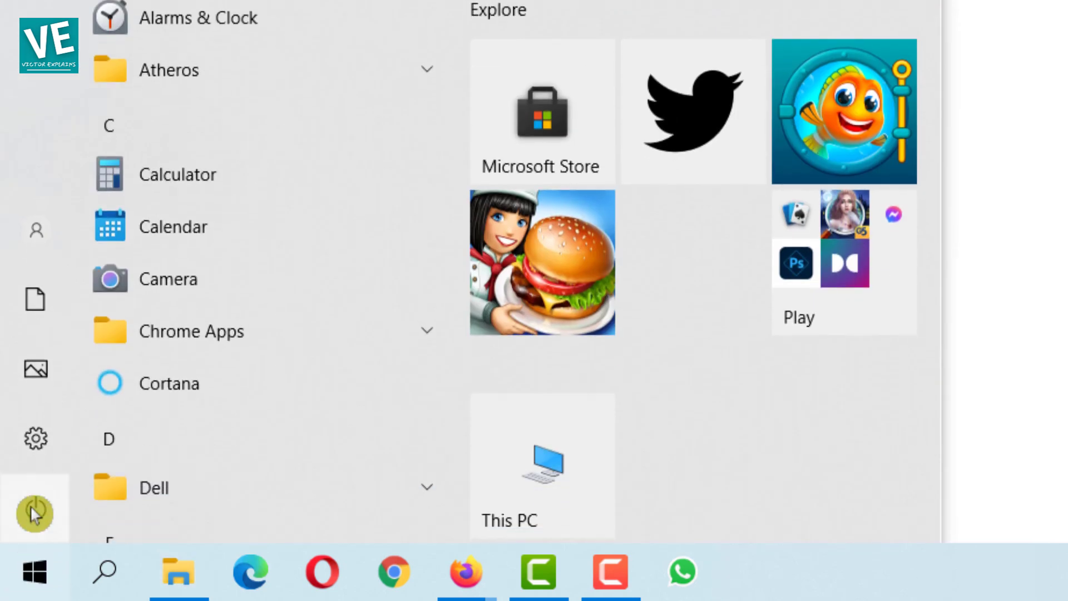
pyautogui.moveTo(42, 436)
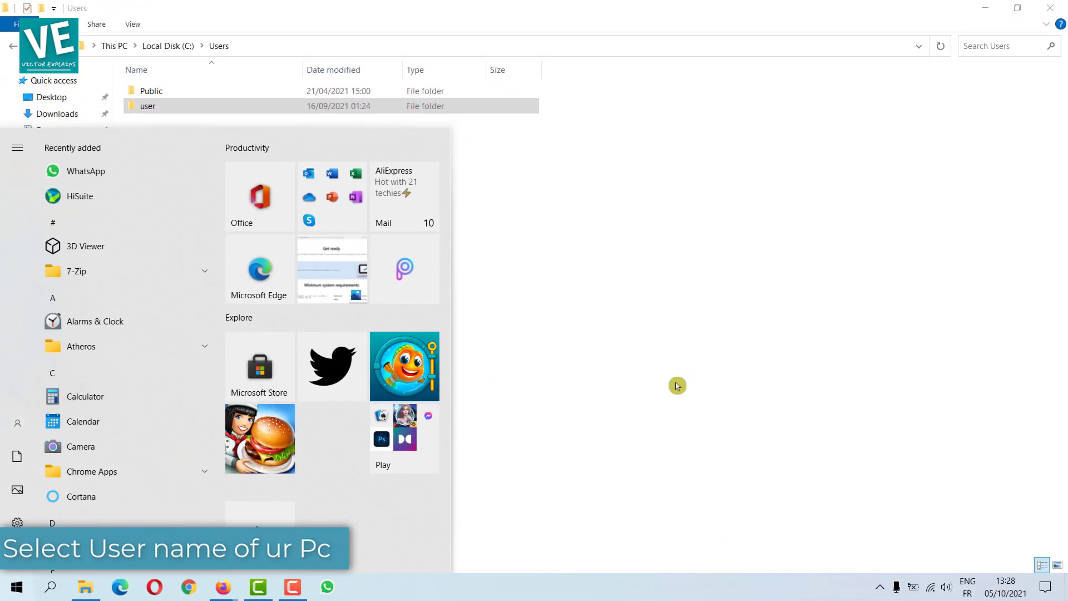
pyautogui.click(675, 384)
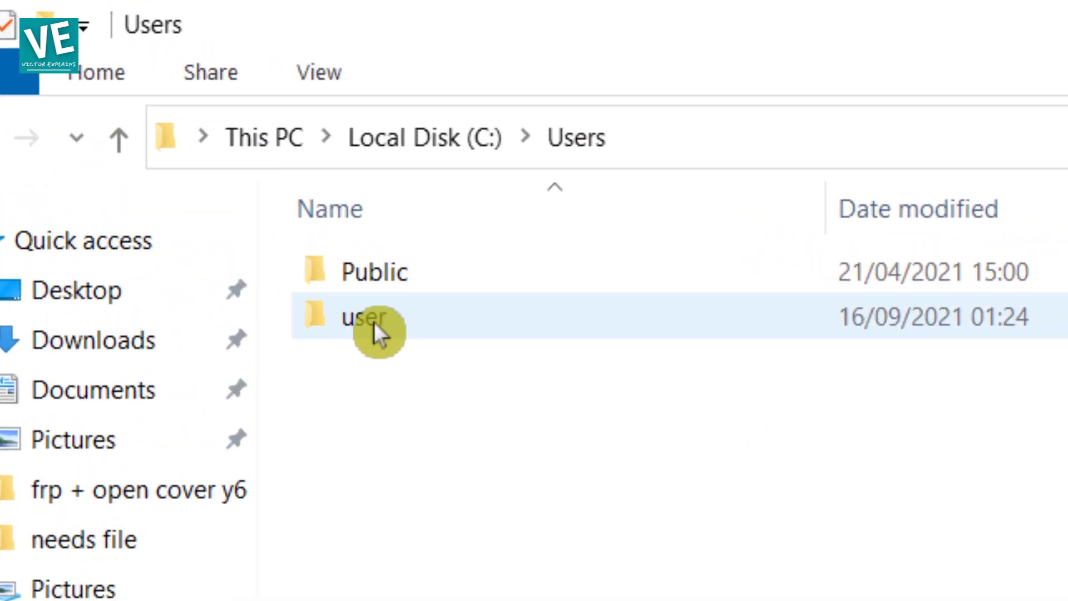
# Open the user folder and turn on the display of hidden items.
pyautogui.doubleClick(434, 319)
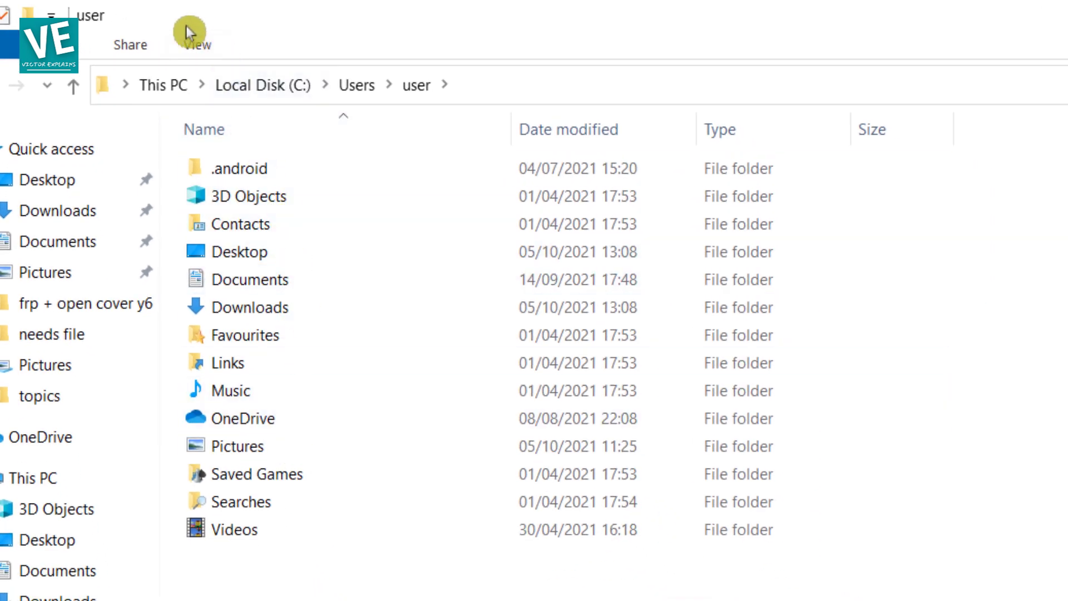
pyautogui.click(215, 44)
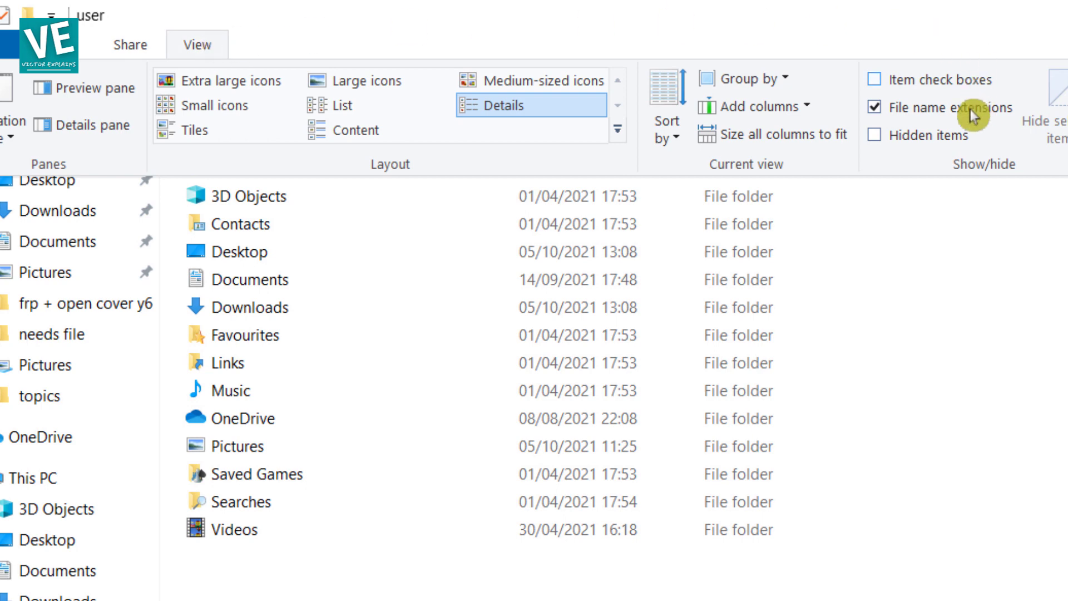
pyautogui.click(875, 134)
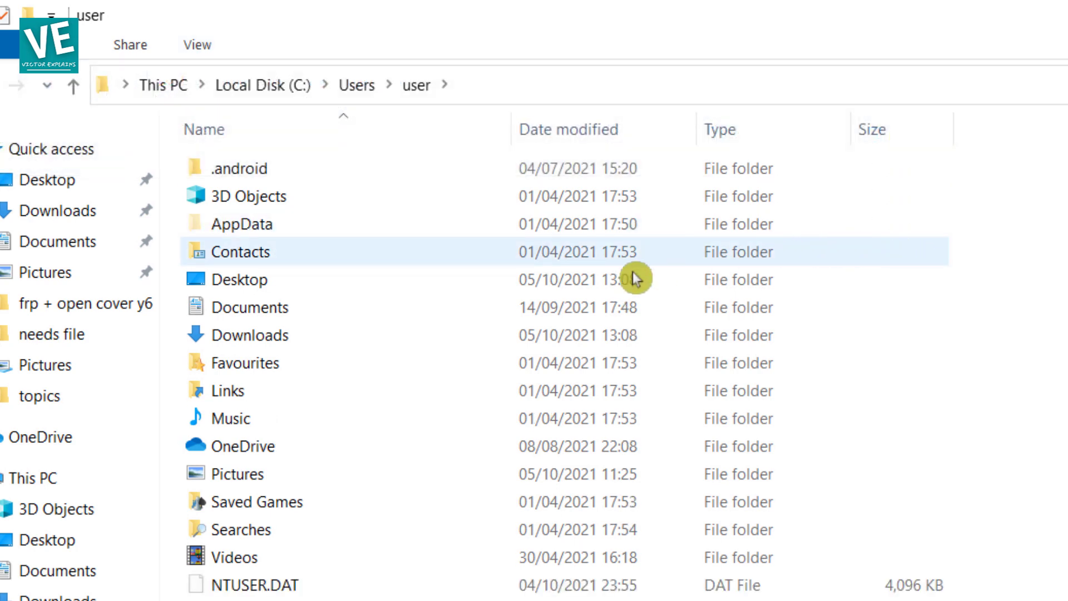
# Turn the display of hidden items off and back on in the user folder.
pyautogui.click(211, 46)
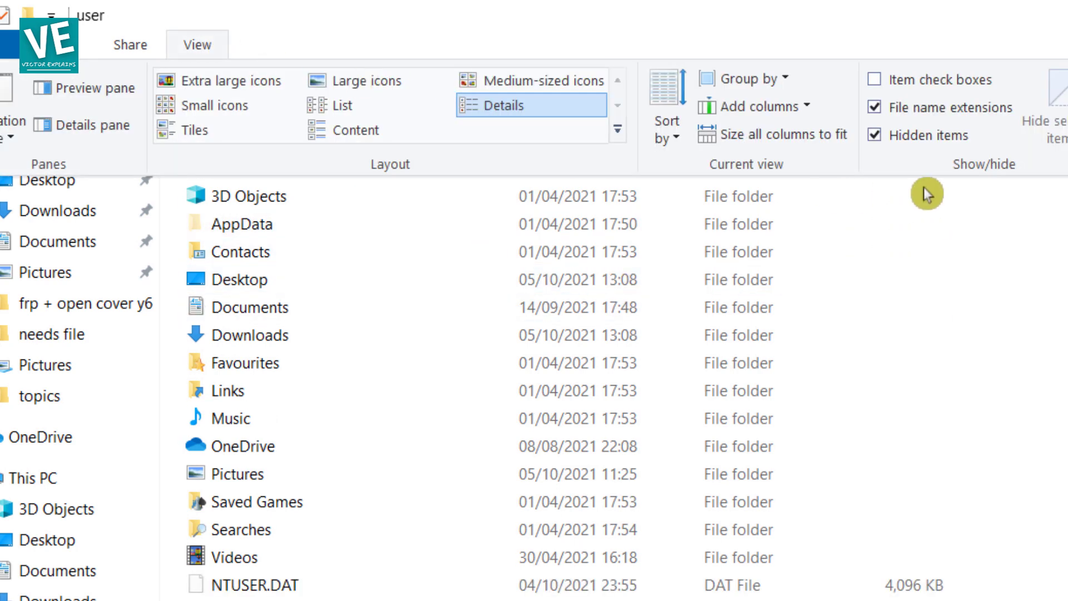
pyautogui.click(876, 136)
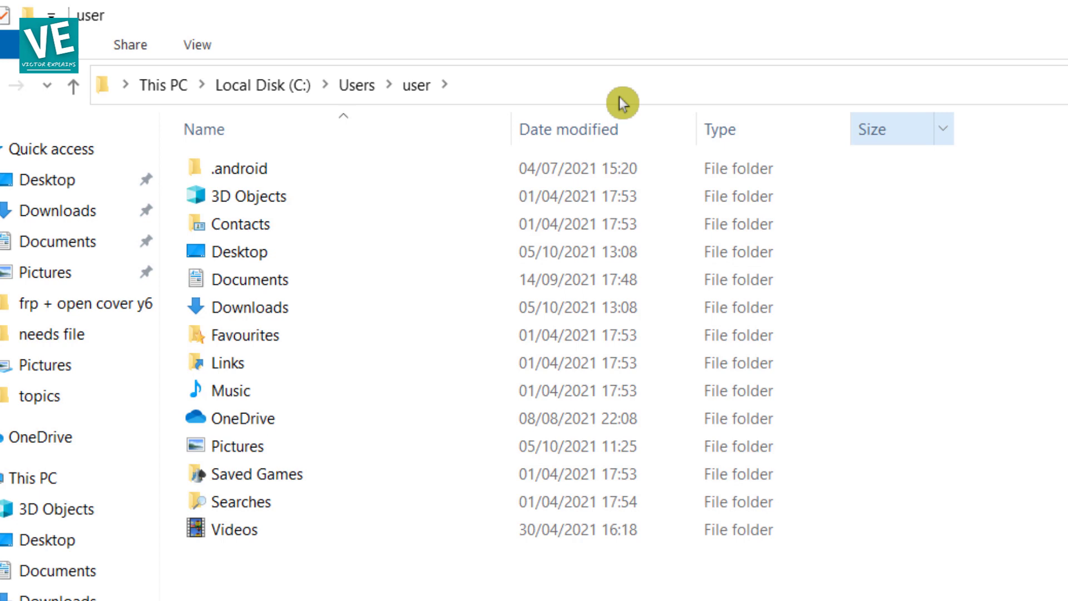
pyautogui.click(186, 46)
pyautogui.click(875, 136)
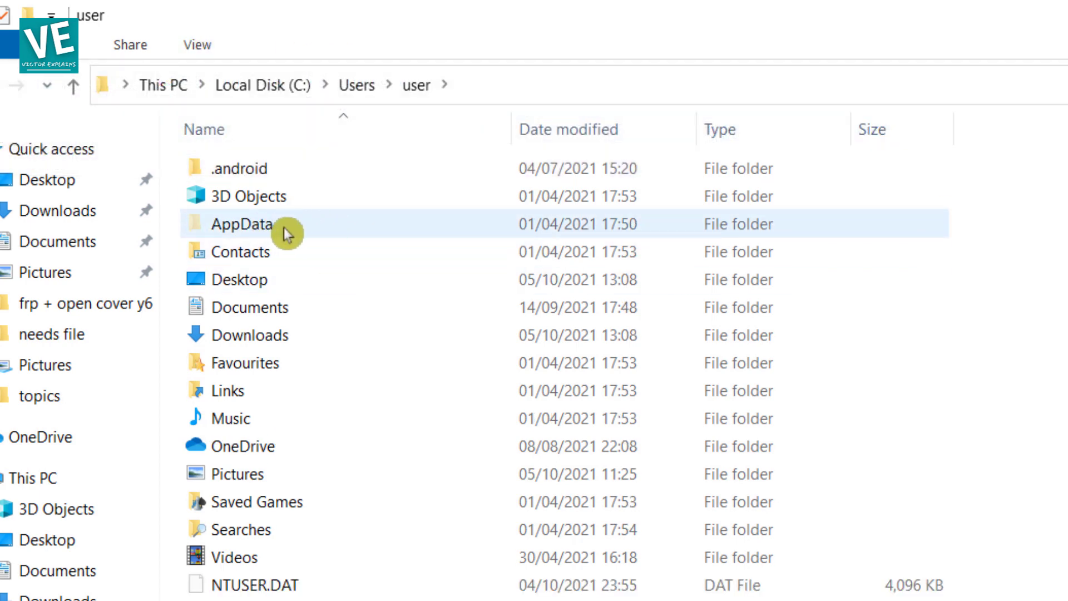
# Navigate through AppData and Local to the WhatsApp folder.
pyautogui.doubleClick(301, 226)
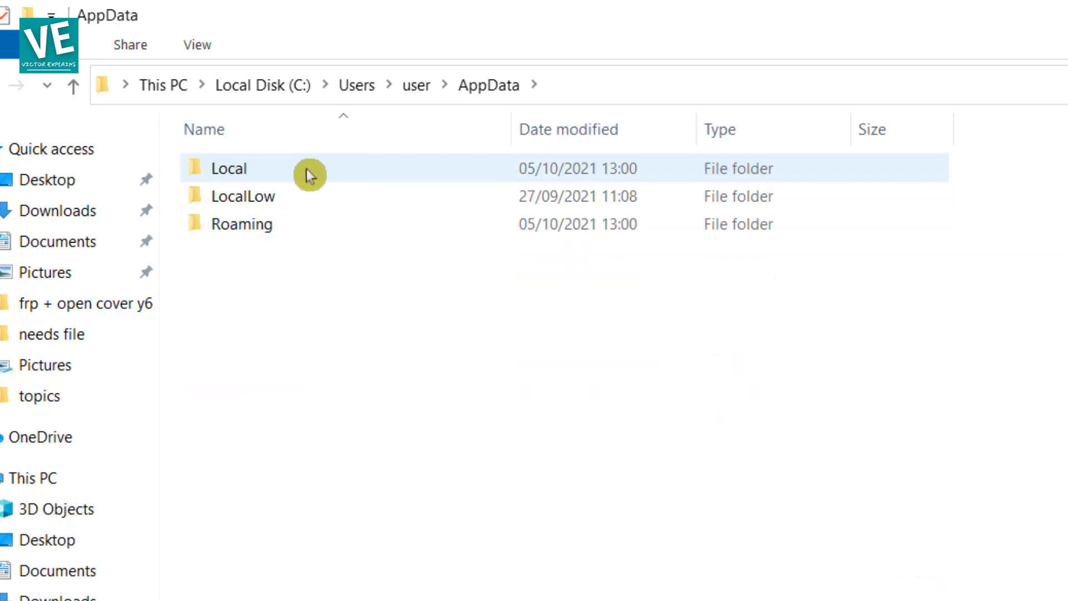
pyautogui.doubleClick(334, 169)
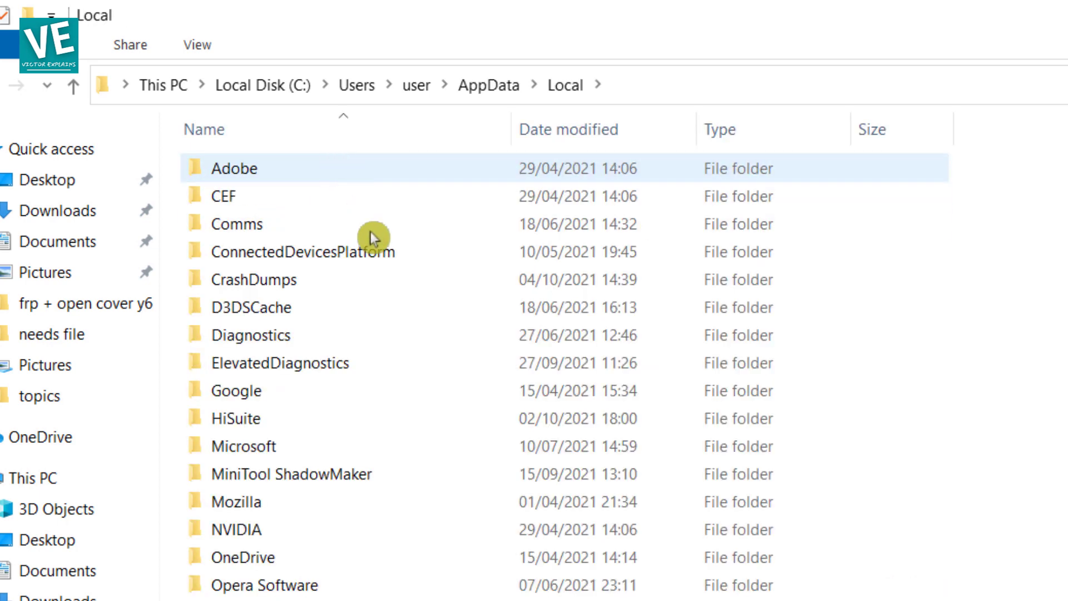
pyautogui.scroll(-1, 372, 238)
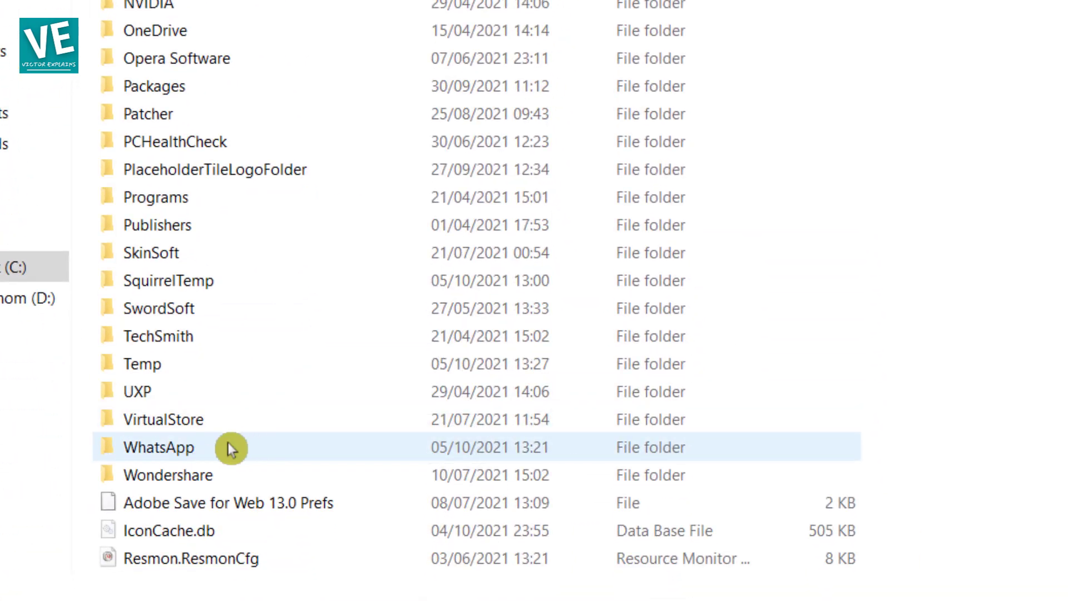
pyautogui.doubleClick(242, 449)
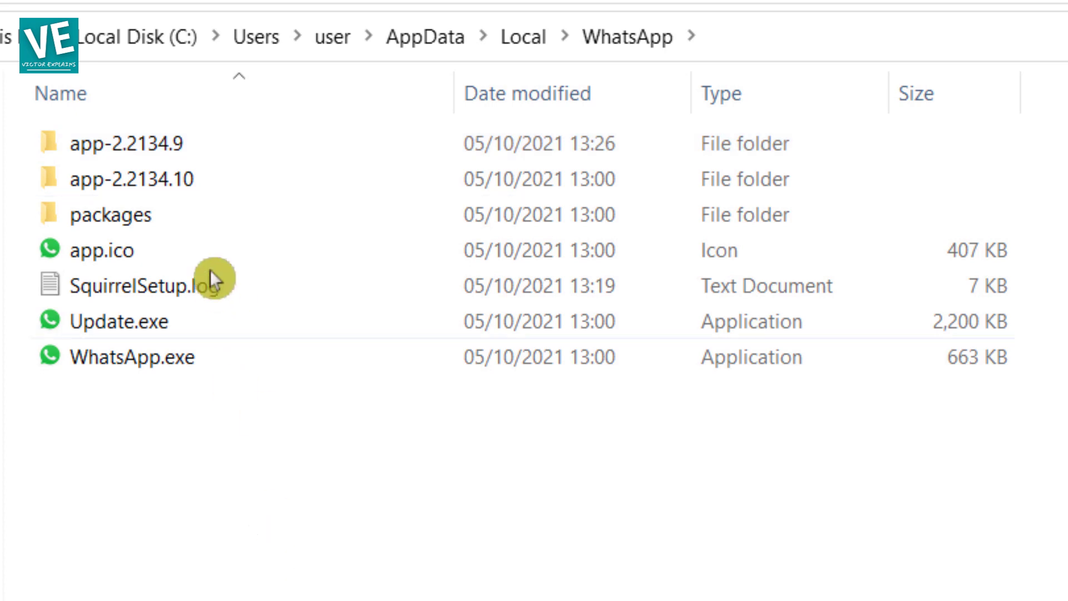
# Open the app-2.2134.9 version folder inside the WhatsApp folder.
pyautogui.moveTo(1066, 132); pyautogui.dragTo(918, 179)
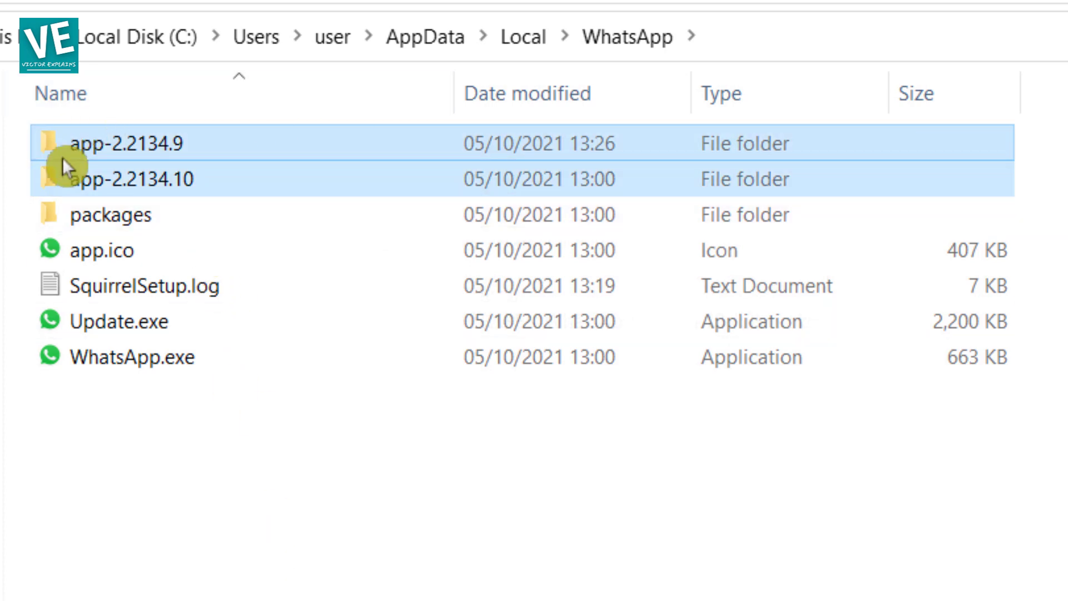
pyautogui.click(278, 503)
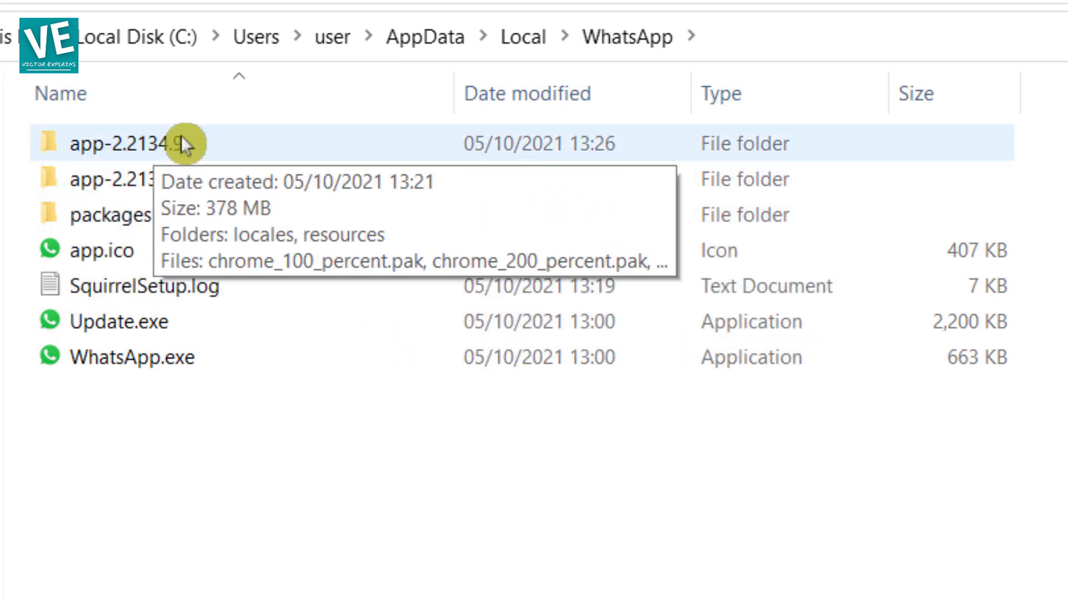
pyautogui.click(343, 323)
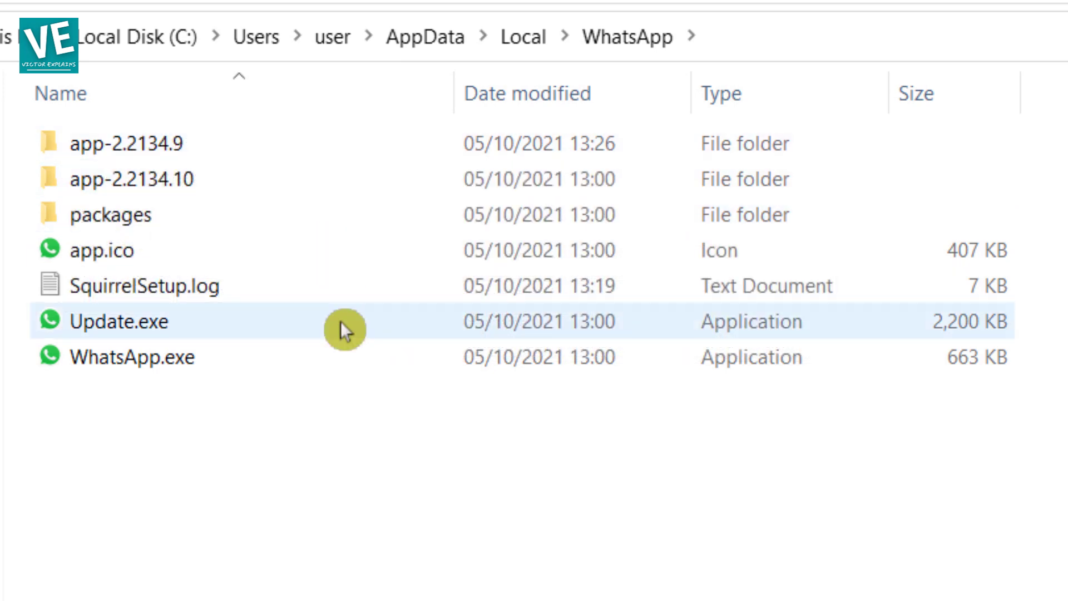
pyautogui.doubleClick(170, 143)
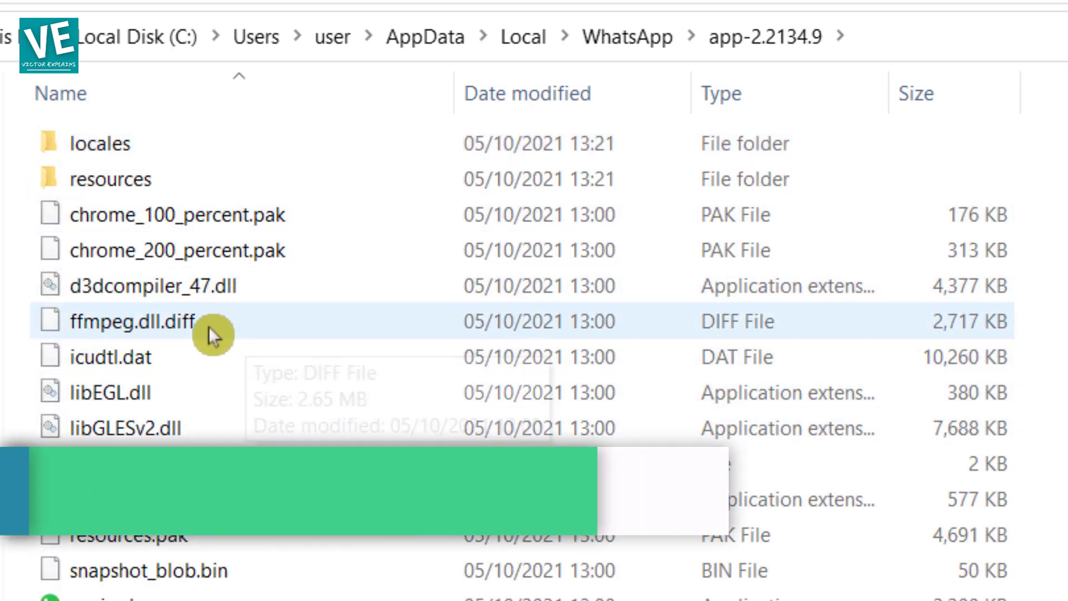
# Rename the file ffmpeg.dll.diff to ffmpeg.dll and accept the file extension change.
pyautogui.click(188, 317)
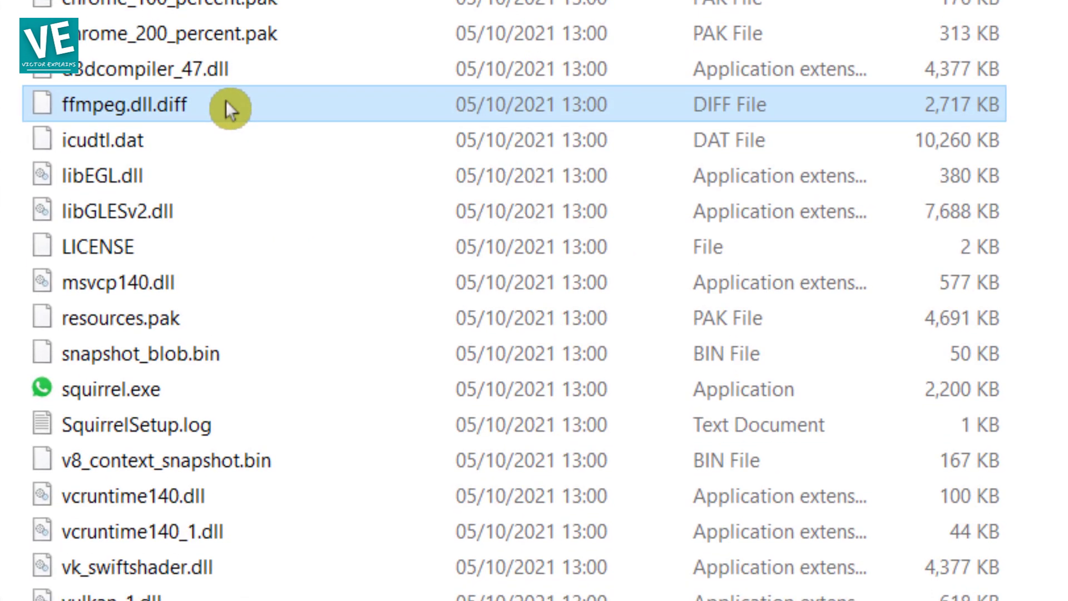
pyautogui.rightClick(231, 253)
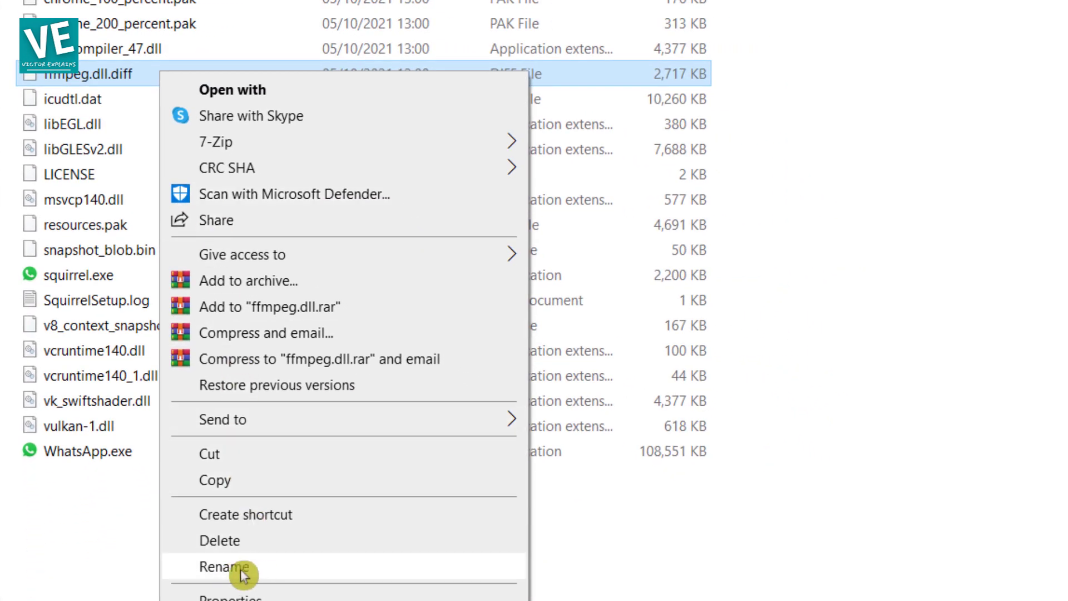
pyautogui.click(270, 566)
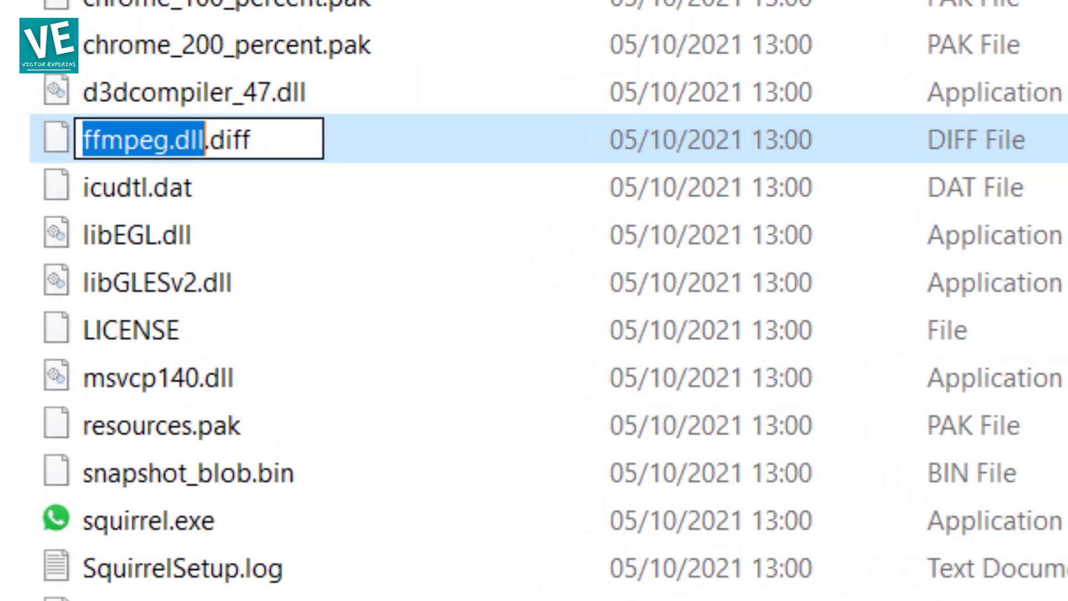
pyautogui.click(154, 71)
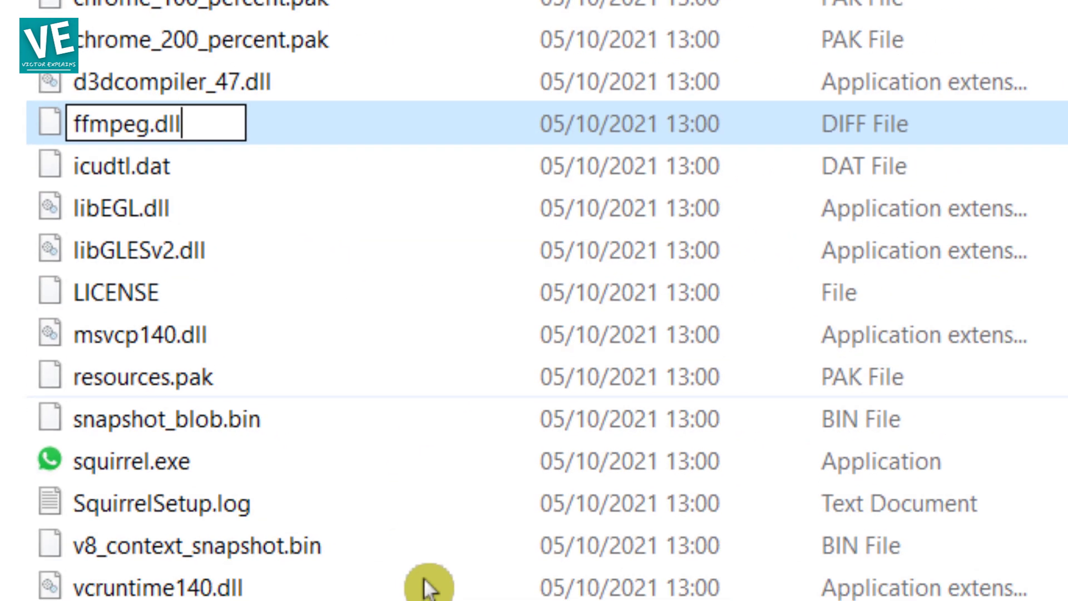
pyautogui.press('Return')
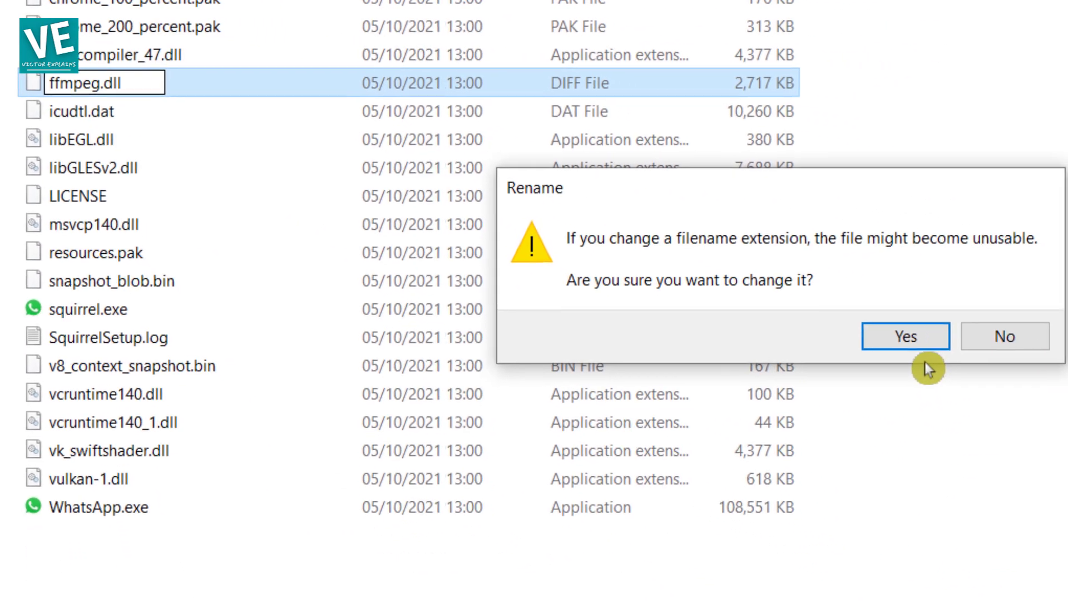
pyautogui.click(886, 332)
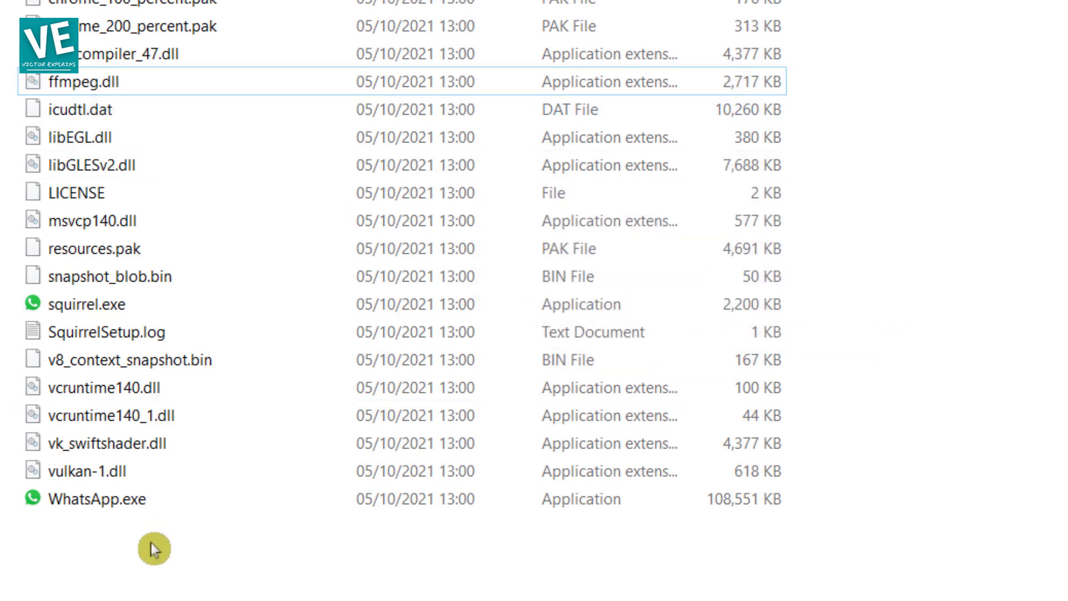
# Run WhatsApp.exe from the app-2.2134.9 folder to test that it starts, close it, and select ffmpeg.dll.
pyautogui.doubleClick(137, 498)
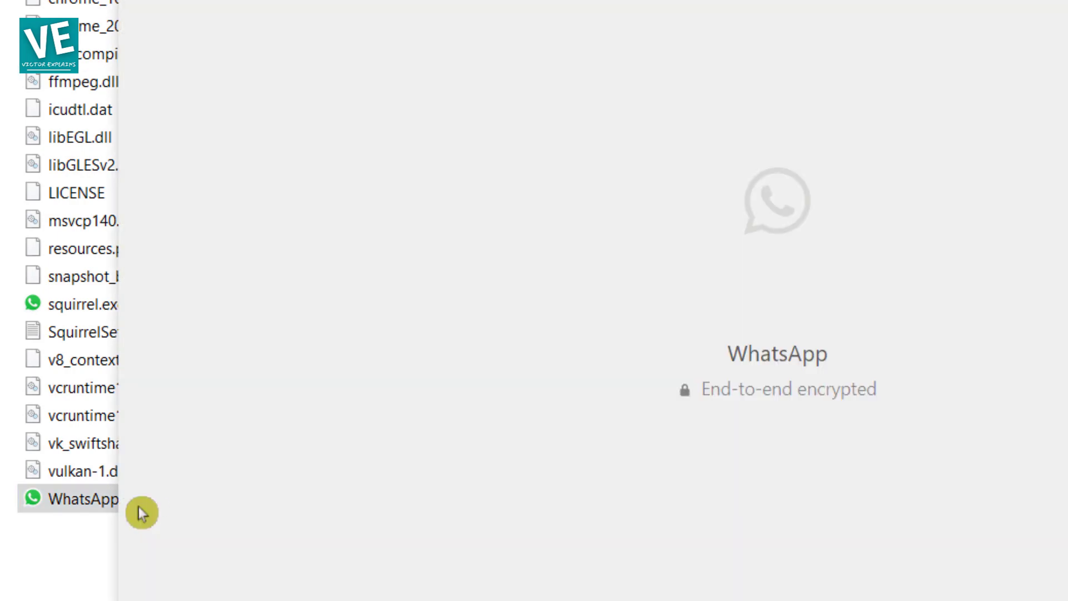
pyautogui.click(1026, 26)
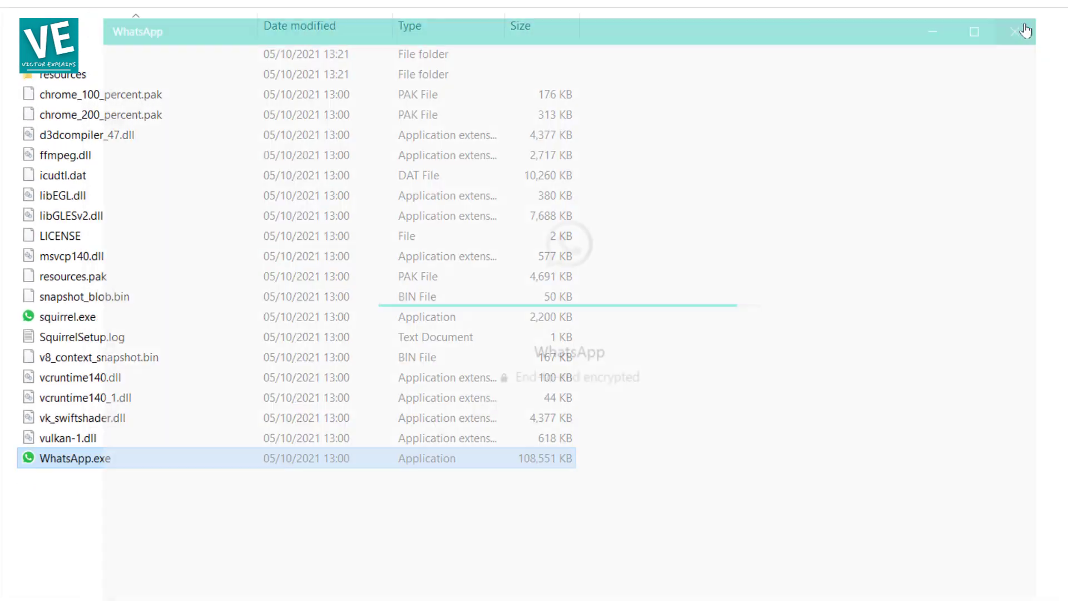
pyautogui.click(221, 440)
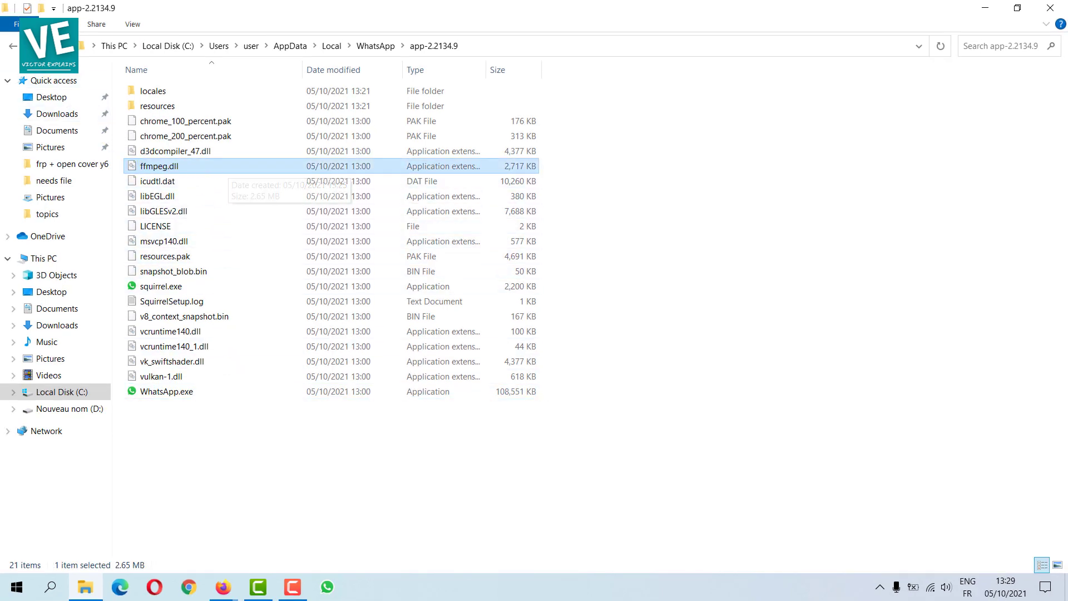
# Return to the parent WhatsApp folder and open the app-2.2134.10 version folder to locate ffmpeg.dll.
pyautogui.hotkey('alt', 'Up')
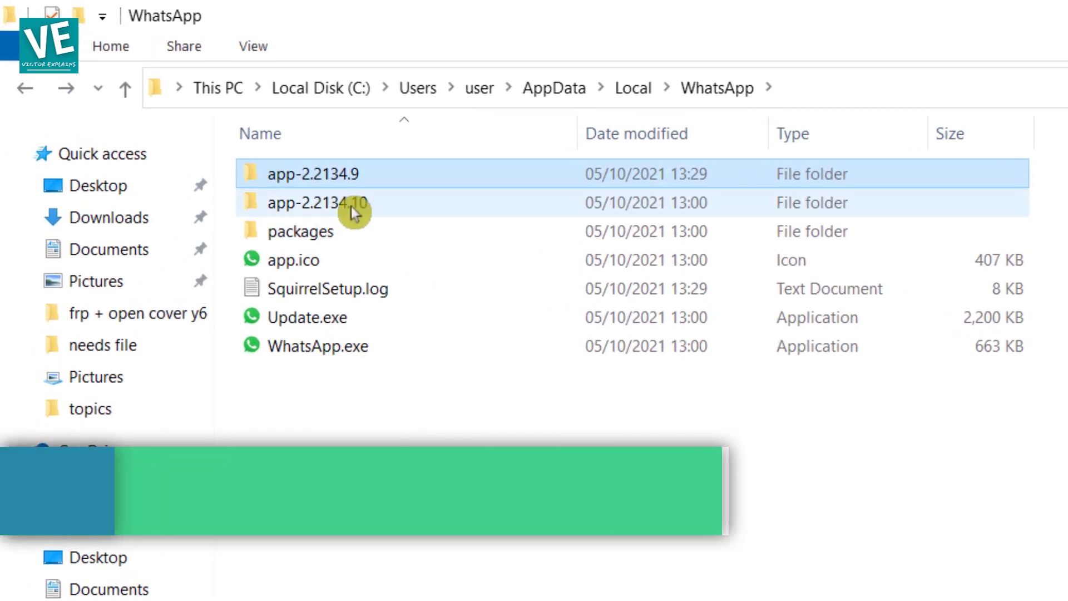
pyautogui.doubleClick(354, 204)
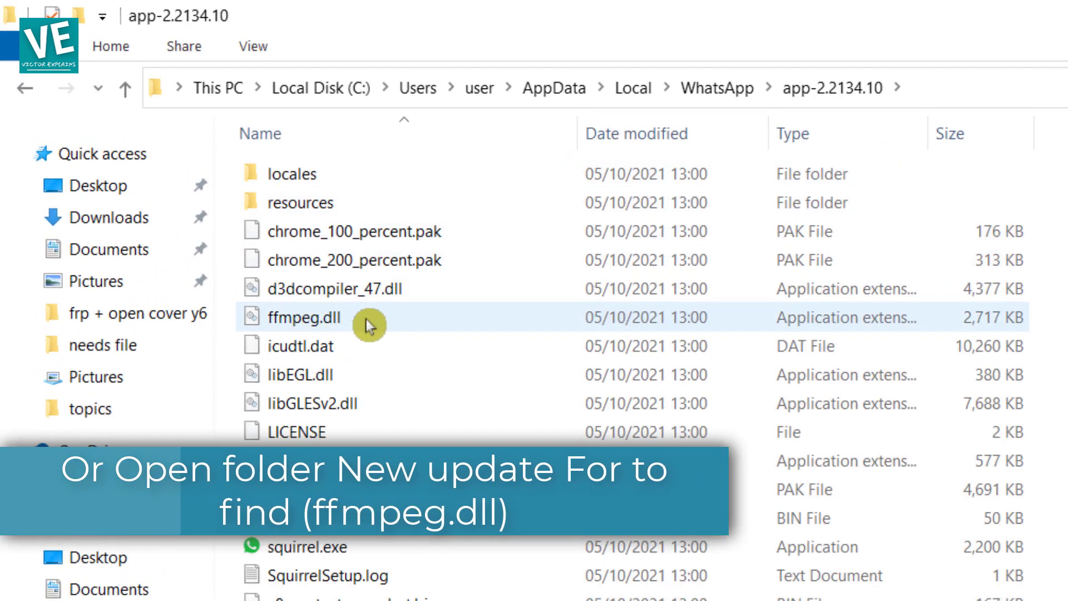
# Select ffmpeg.dll in the app-2.2134.10 folder, run WhatsApp.exe from there to test that it starts, and close it.
pyautogui.click(358, 319)
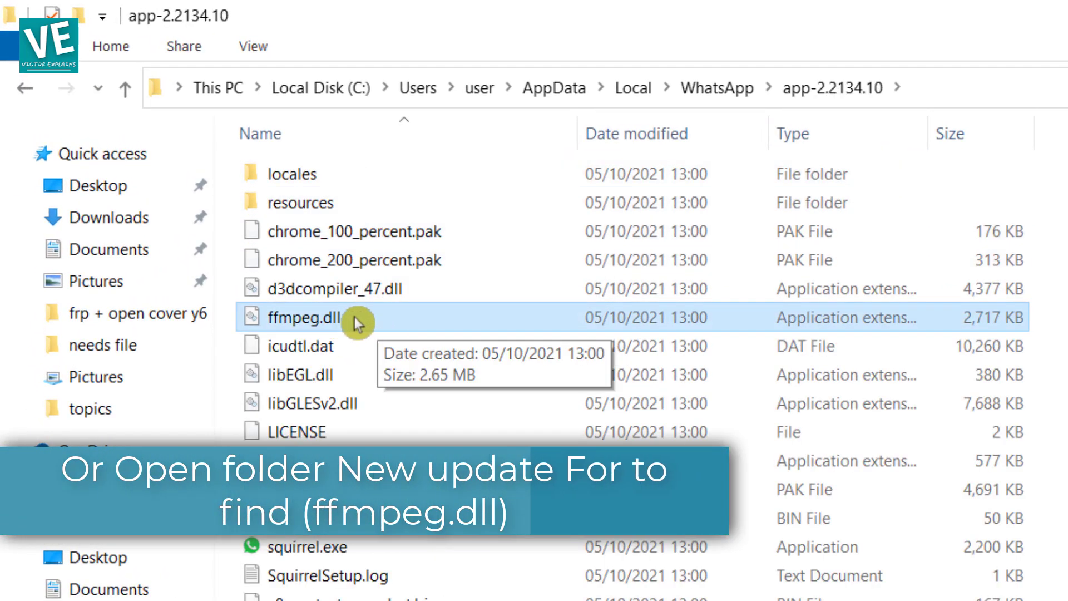
pyautogui.click(1060, 334)
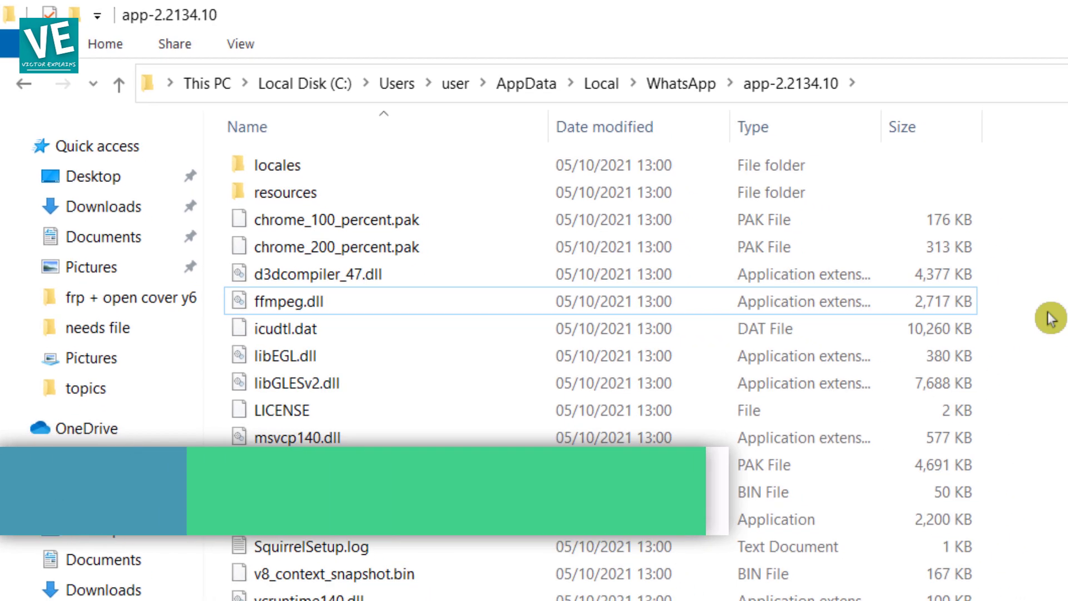
pyautogui.click(407, 301)
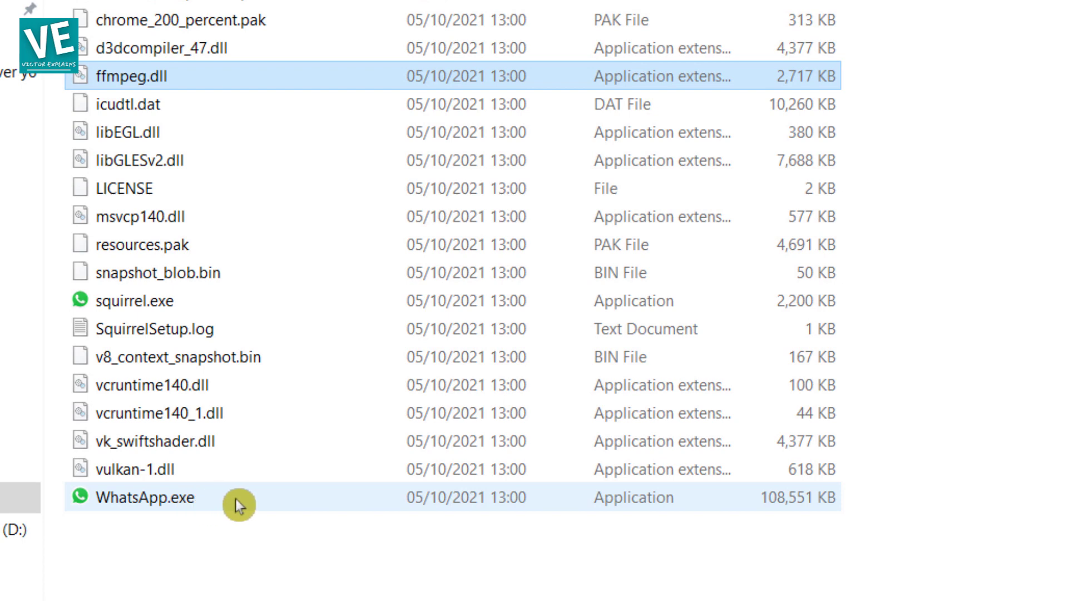
pyautogui.doubleClick(236, 499)
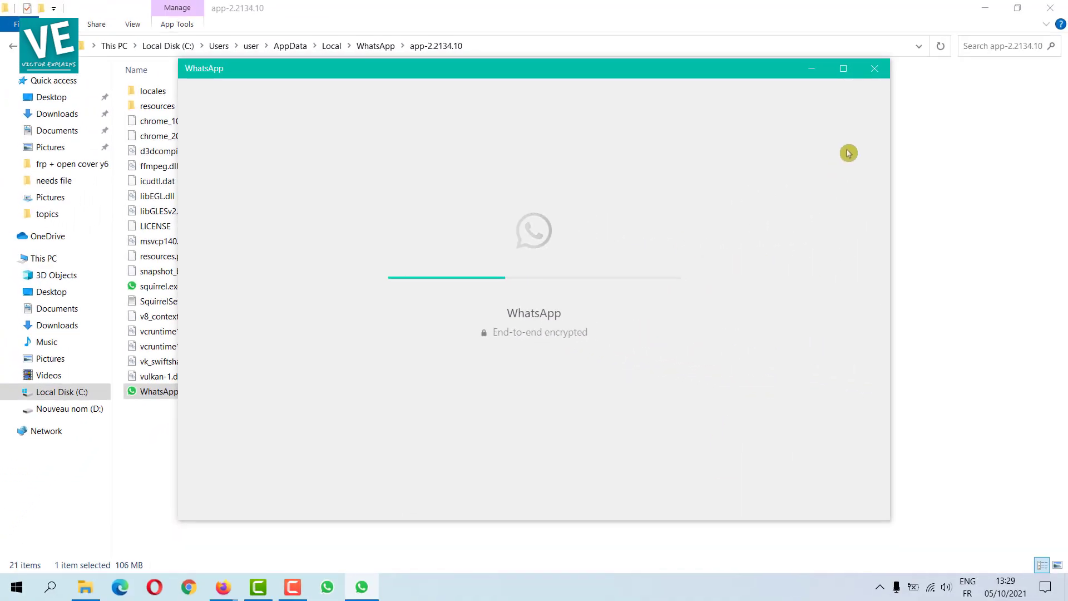
pyautogui.click(875, 70)
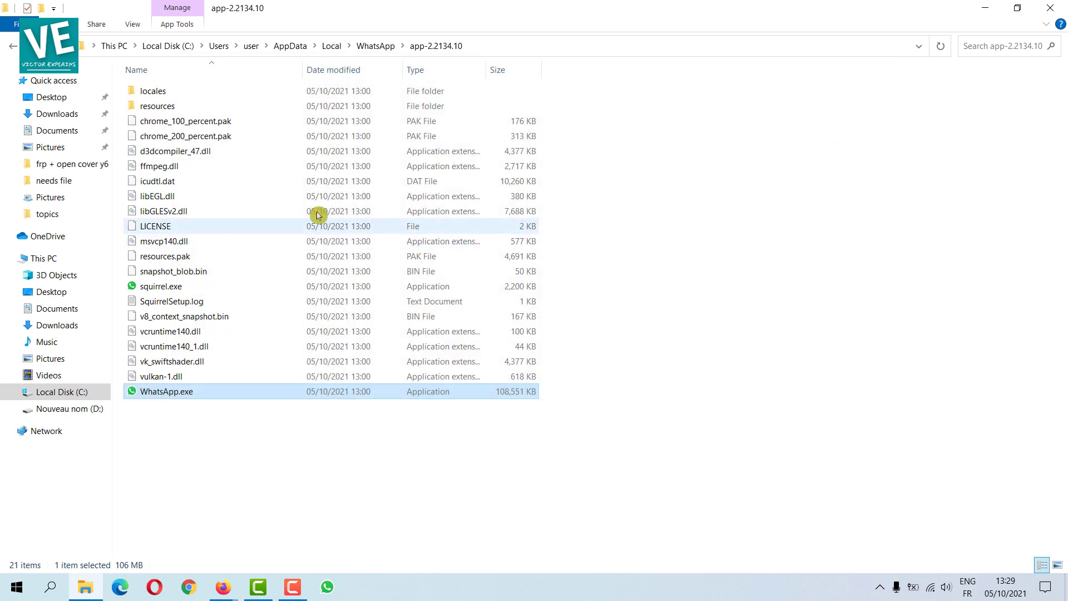
# Go back to the app-2.2134.9 version folder and unpin the old WhatsApp shortcut from the taskbar.
pyautogui.click(13, 49)
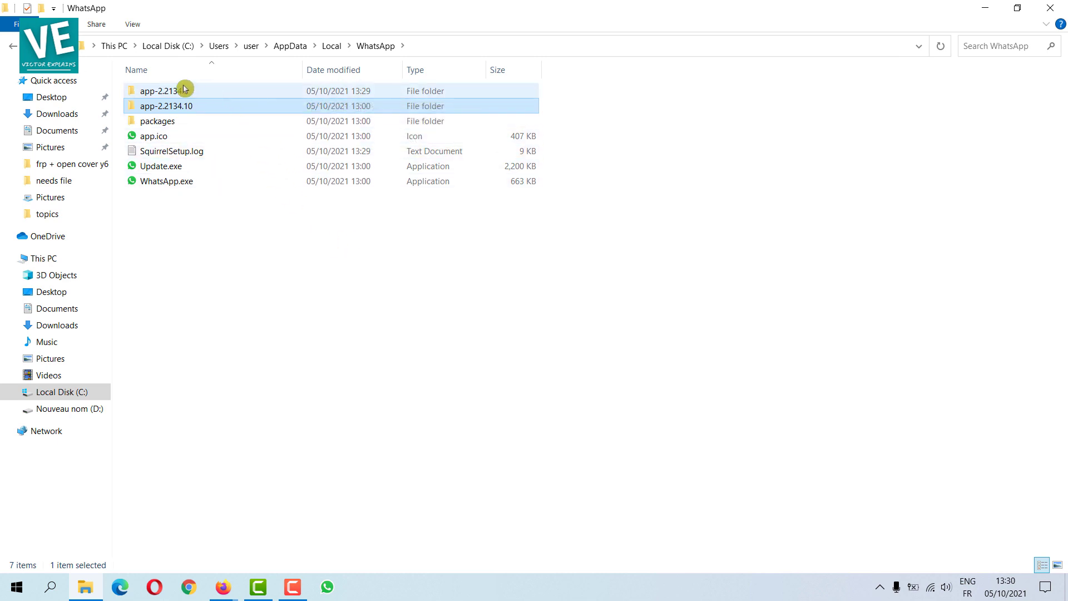
pyautogui.doubleClick(206, 89)
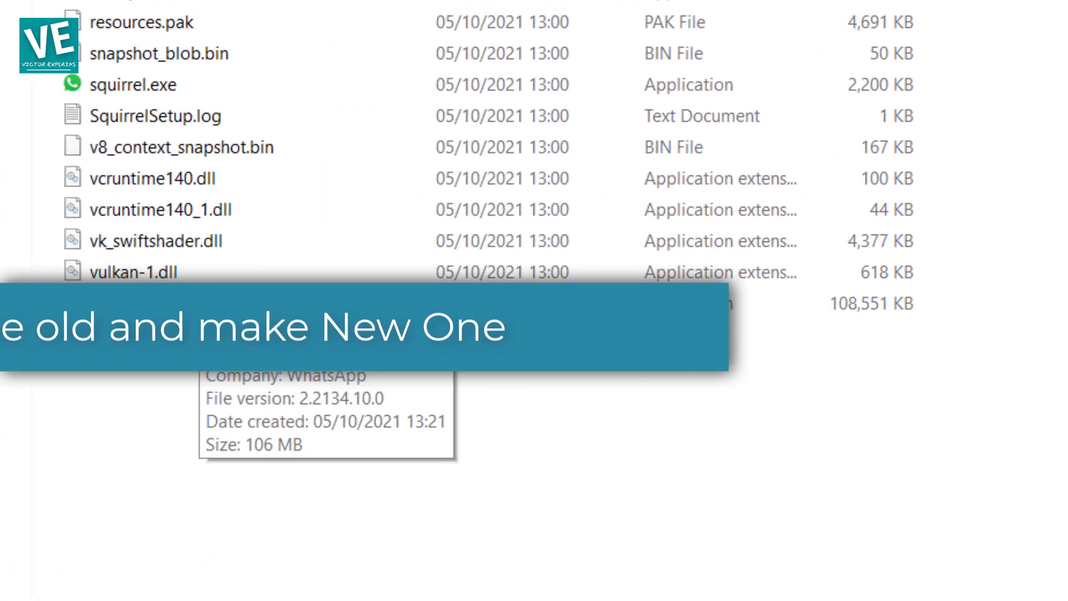
pyautogui.rightClick(460, 550)
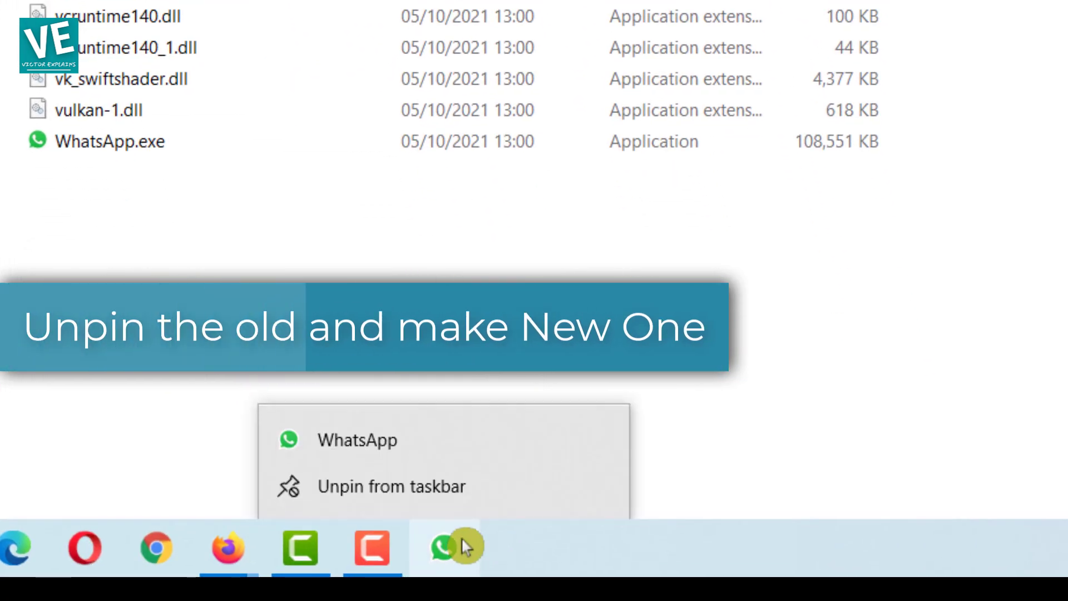
pyautogui.click(448, 559)
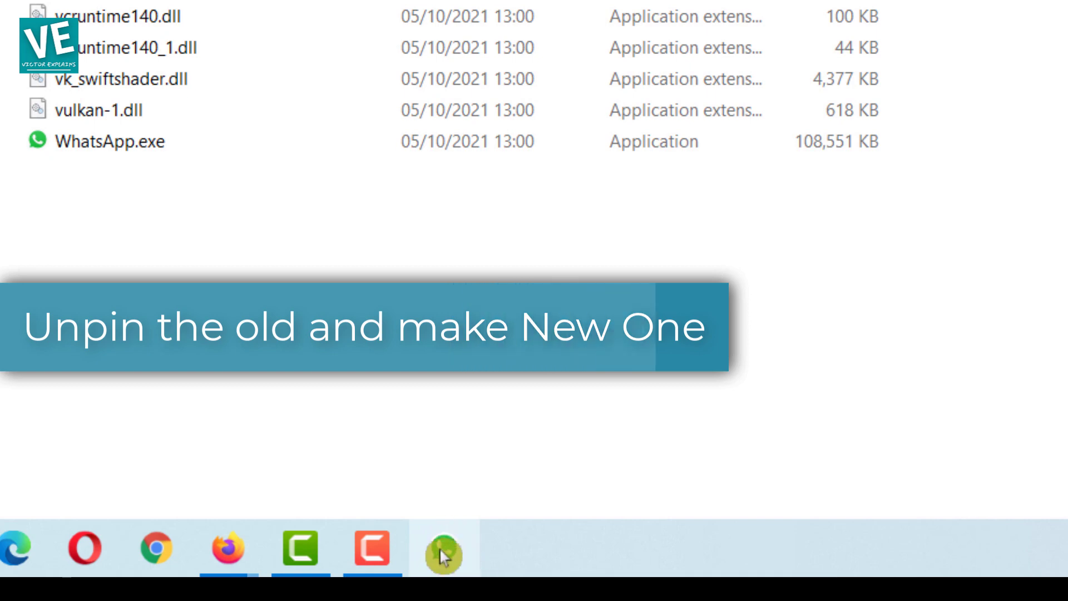
pyautogui.rightClick(450, 548)
pyautogui.click(460, 484)
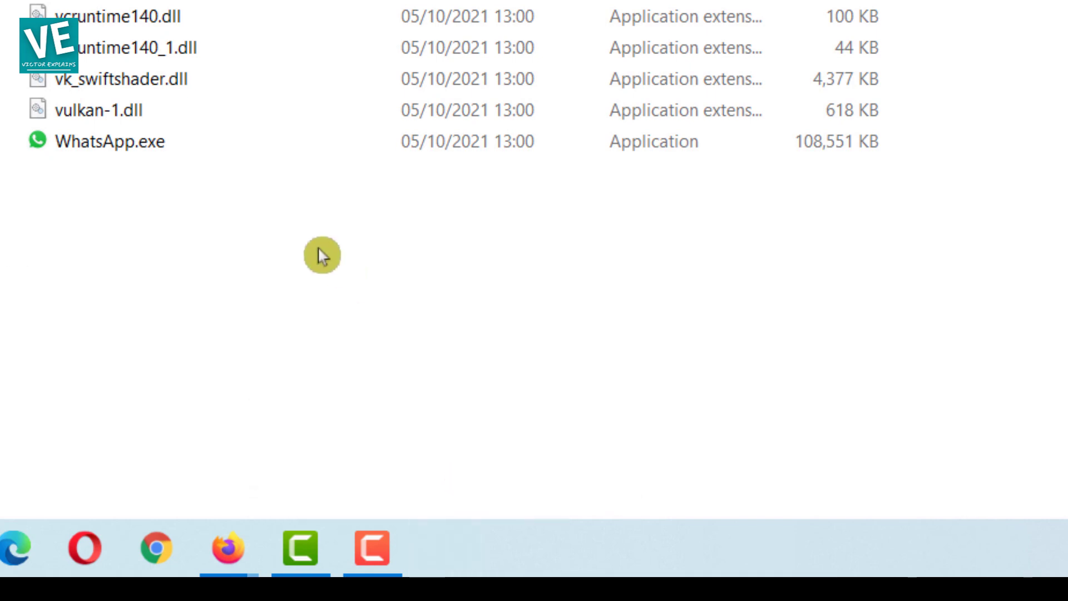
# Pin WhatsApp.exe from the app-2.2134.9 folder to the taskbar and close the folder window.
pyautogui.click(144, 141)
pyautogui.rightClick(181, 140)
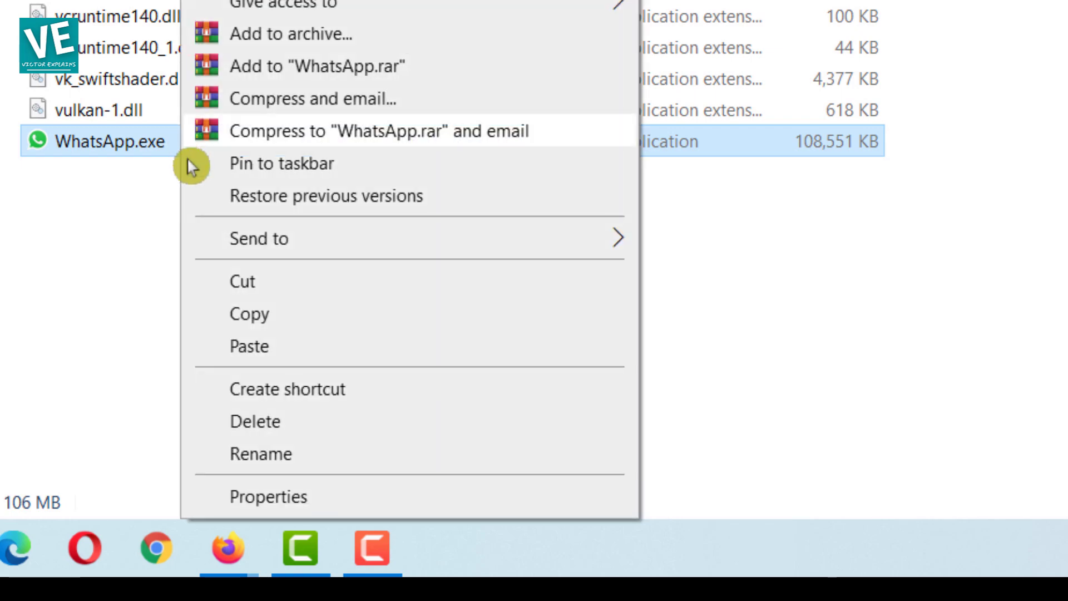
pyautogui.click(380, 170)
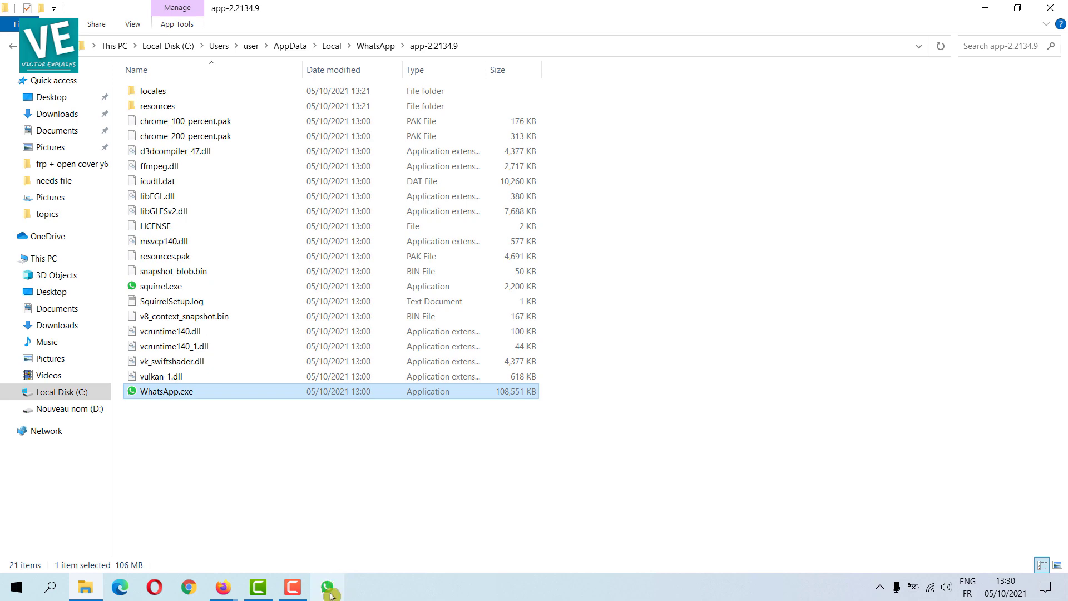
pyautogui.click(1050, 9)
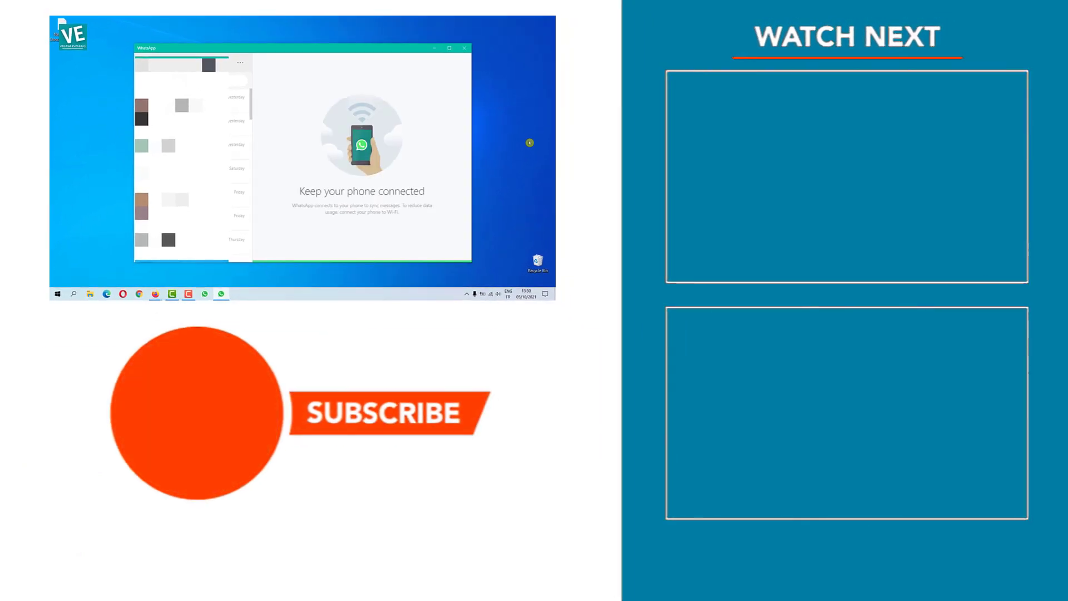
# Browse the chat list in the WhatsApp window to check that the conversations load.
pyautogui.scroll(-10, 192, 162)
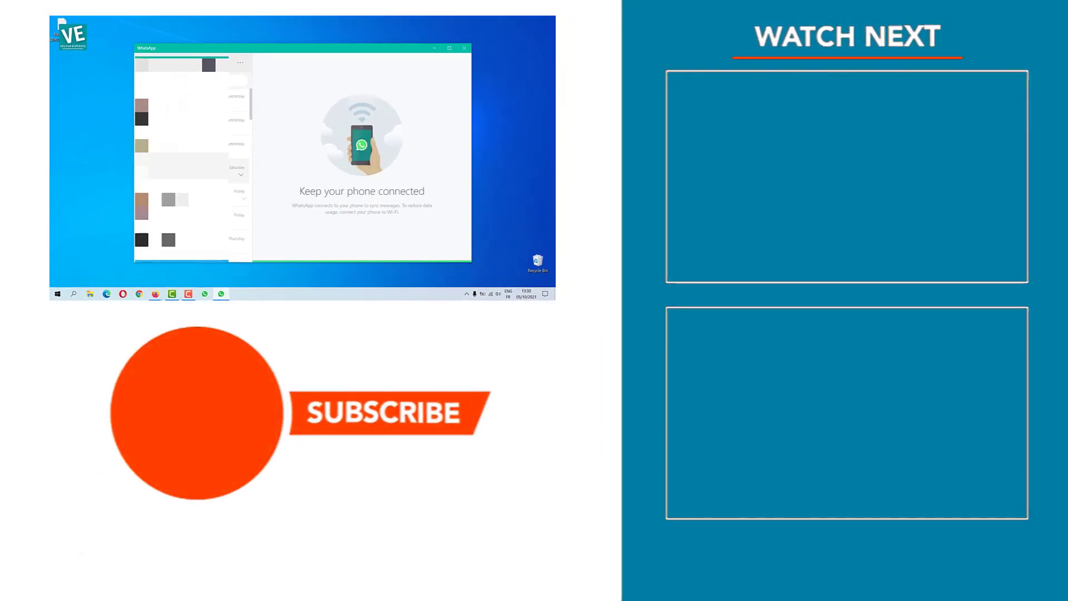
pyautogui.scroll(10, 192, 161)
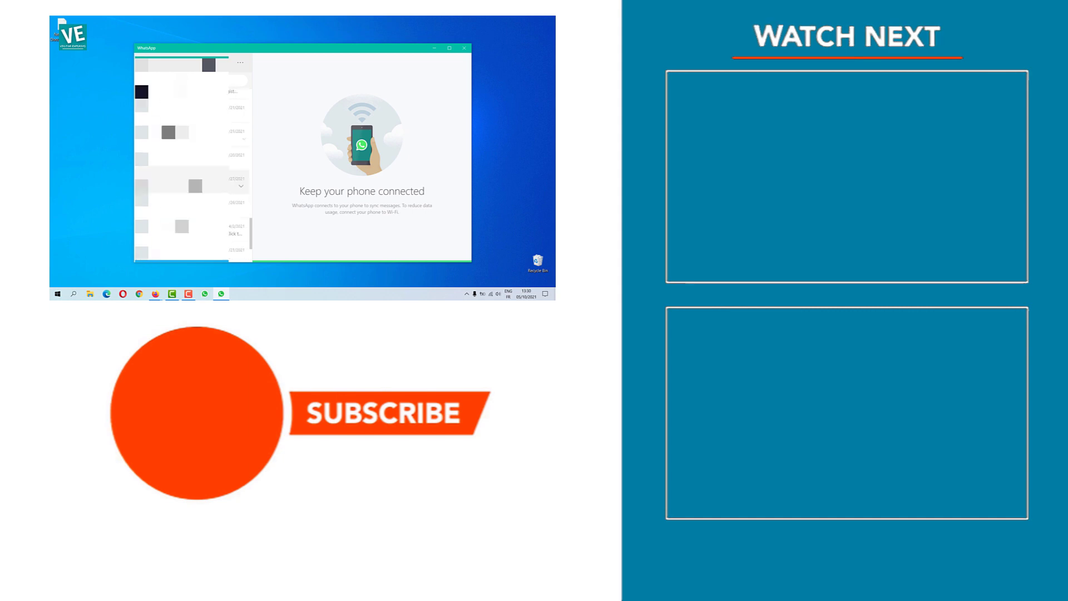
pyautogui.scroll(3, 192, 161)
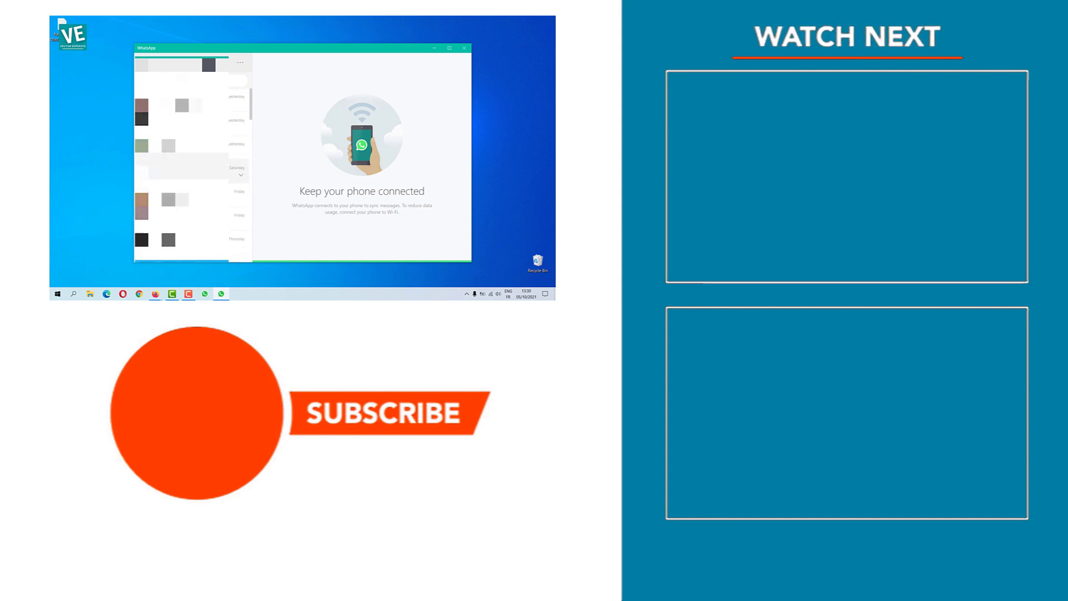